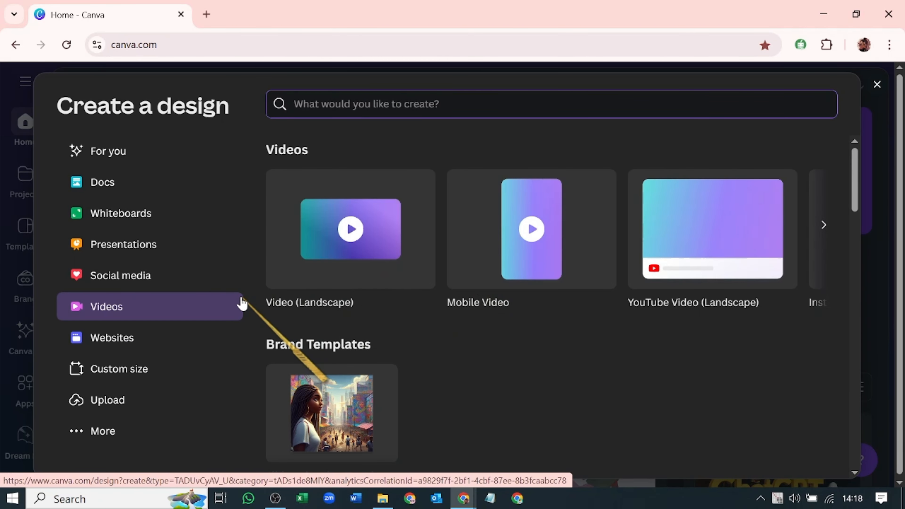
- Create a new Video (Landscape) design and name it Cartoon Animation
{"action": "left_click", "coordinate": [352, 279]}
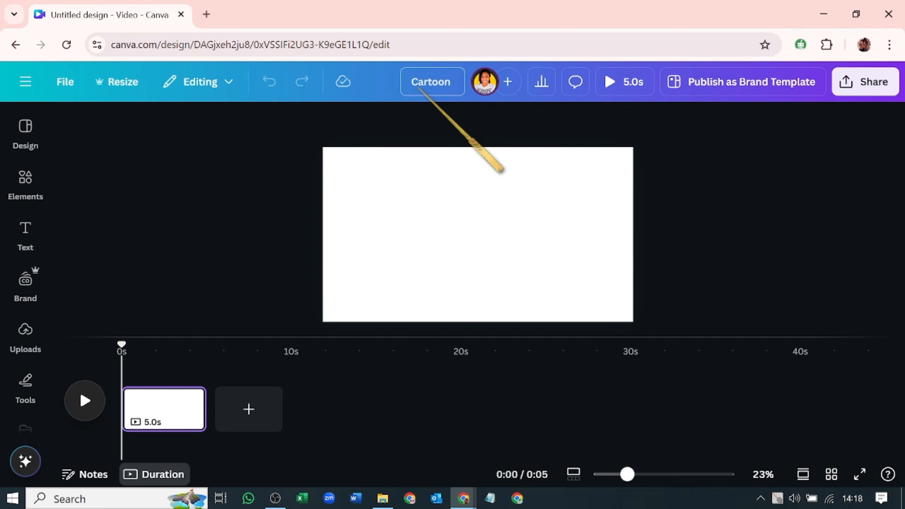
{"action": "key", "text": "Return"}
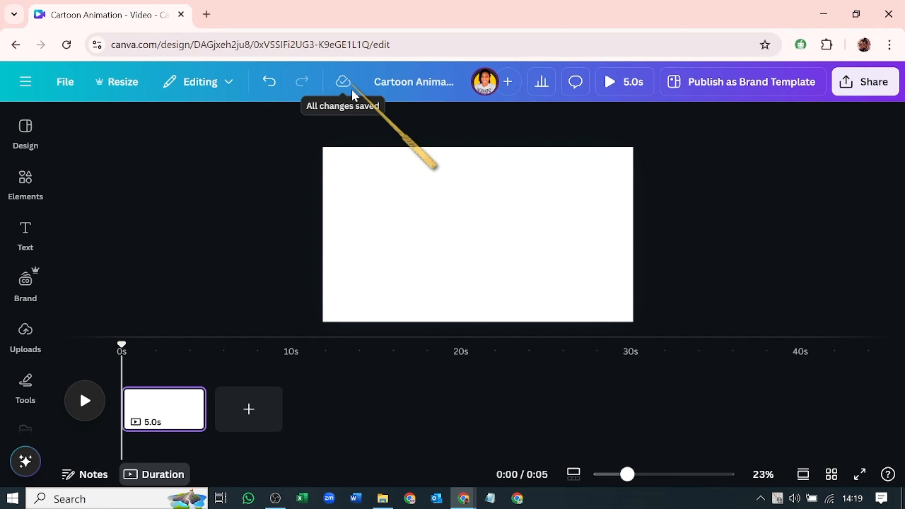
- Set the blank page's background colour to black
{"action": "left_click", "coordinate": [387, 166]}
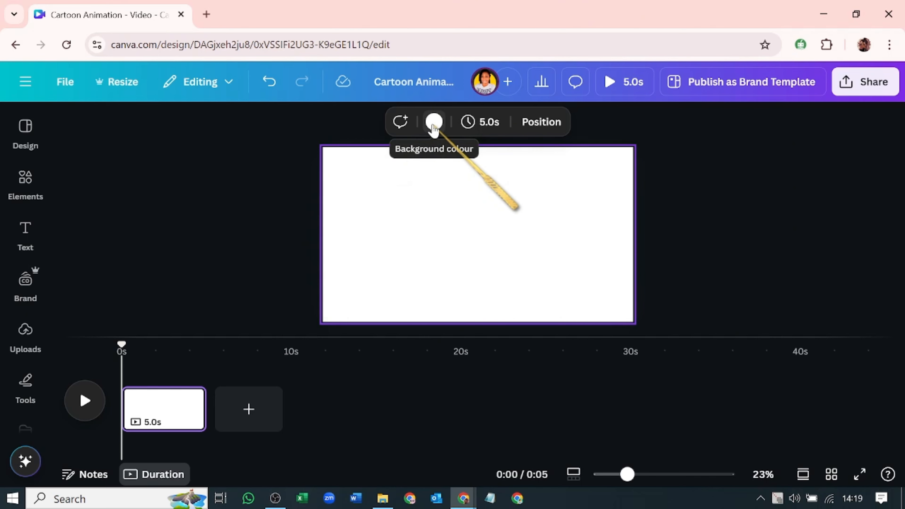
{"action": "left_click", "coordinate": [433, 123]}
{"action": "left_click", "coordinate": [116, 332]}
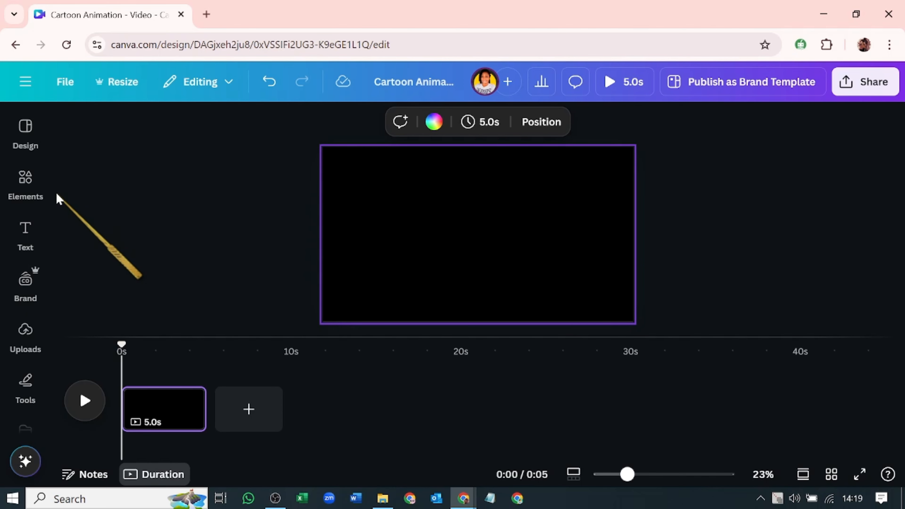
- Search the elements for "cartoon road background" and limit the results to graphics
{"action": "left_click", "coordinate": [36, 198]}
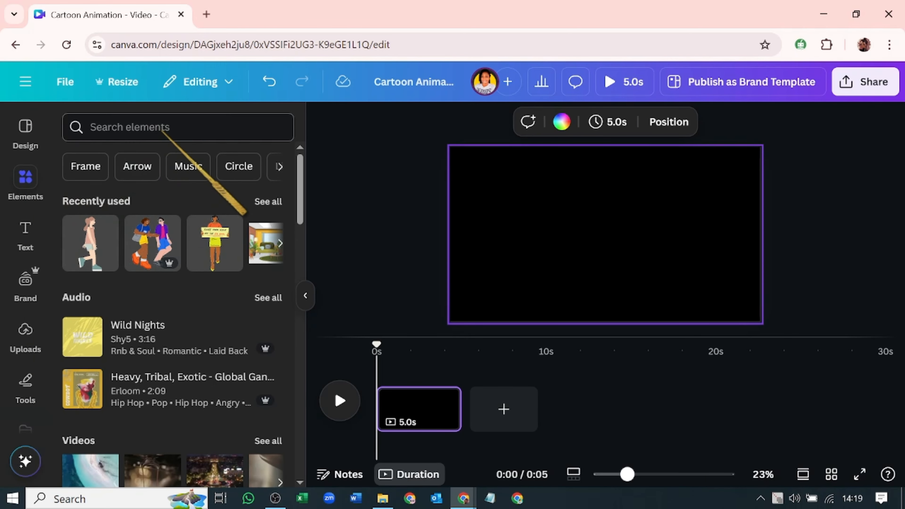
{"action": "left_click", "coordinate": [167, 128]}
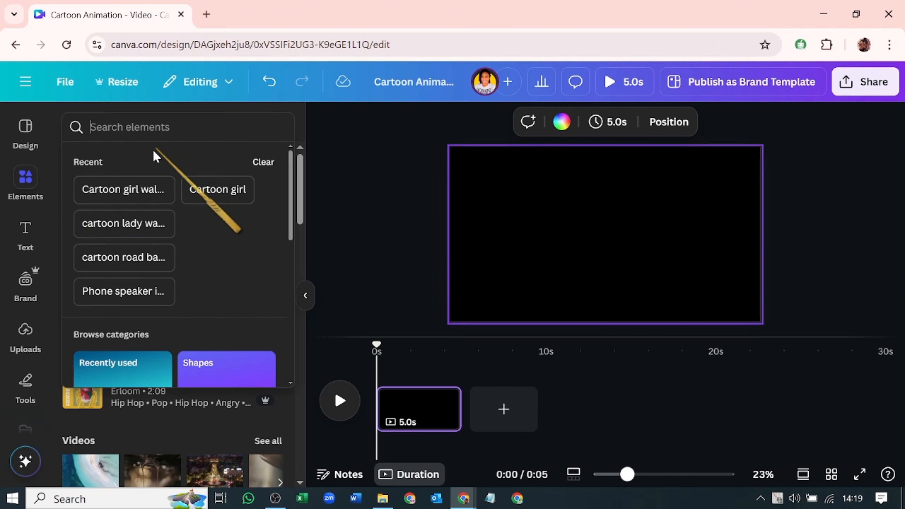
{"action": "left_click", "coordinate": [122, 256]}
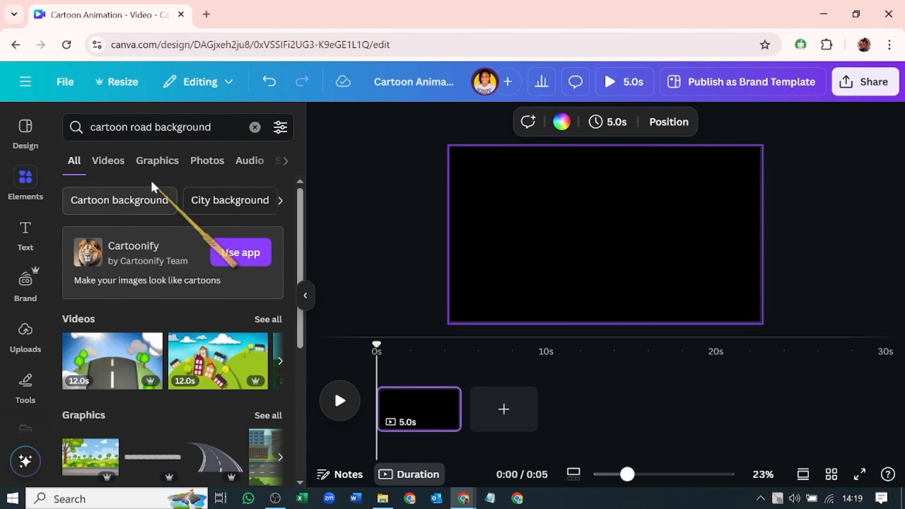
{"action": "left_click", "coordinate": [160, 163]}
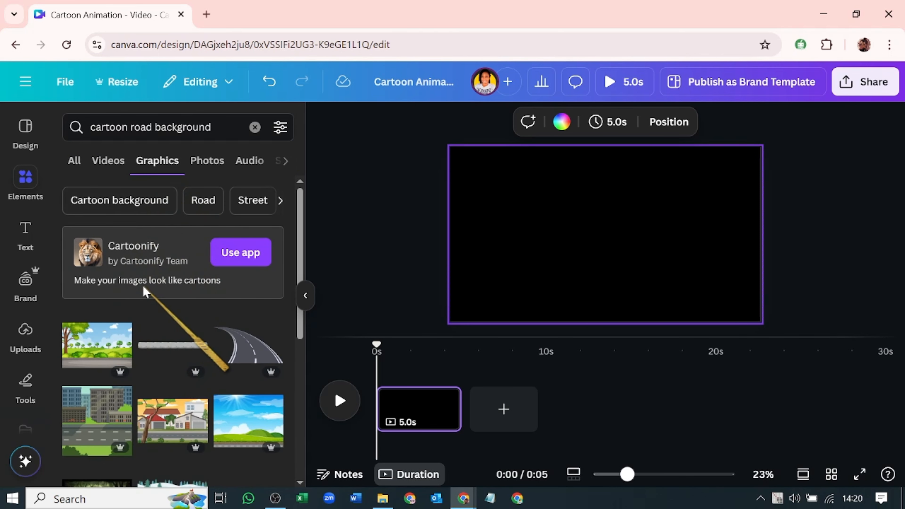
- Try the park road graphic with the large tree as the scene, view its magic recommendations, and delete it from the page
{"action": "scroll", "coordinate": [142, 284], "scroll_direction": "down", "scroll_amount": 5}
{"action": "scroll", "coordinate": [143, 290], "scroll_direction": "up", "scroll_amount": 4}
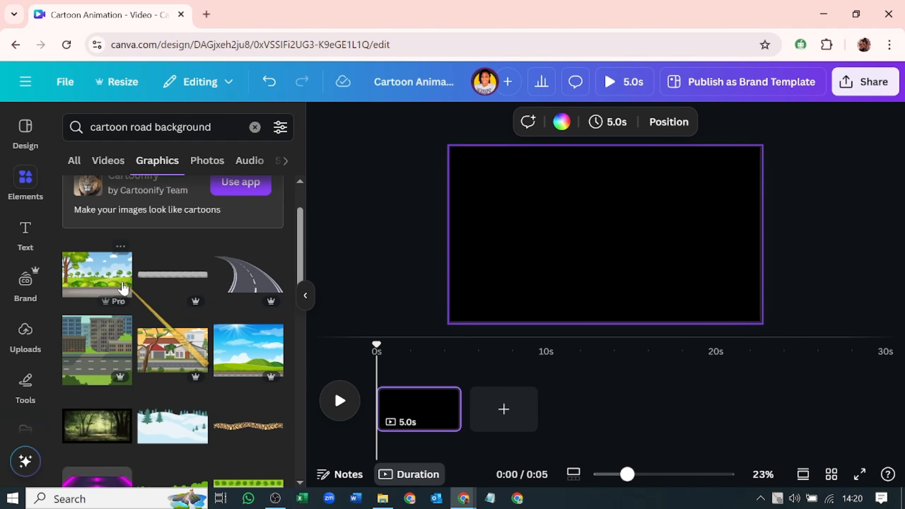
{"action": "left_click", "coordinate": [119, 286]}
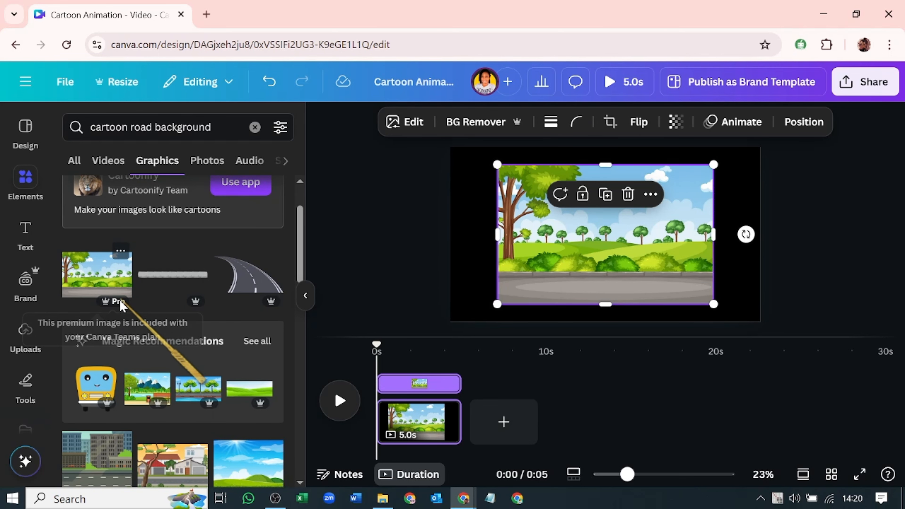
{"action": "left_click", "coordinate": [253, 342]}
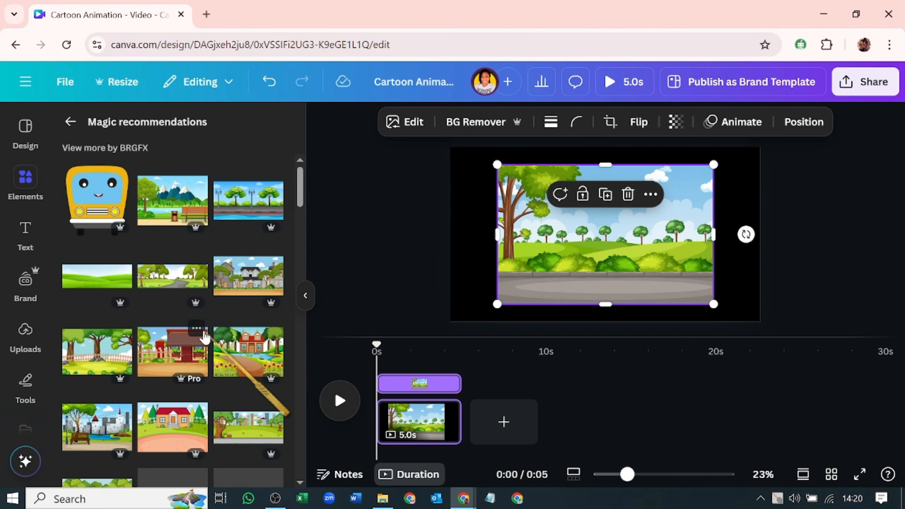
{"action": "left_click", "coordinate": [628, 194]}
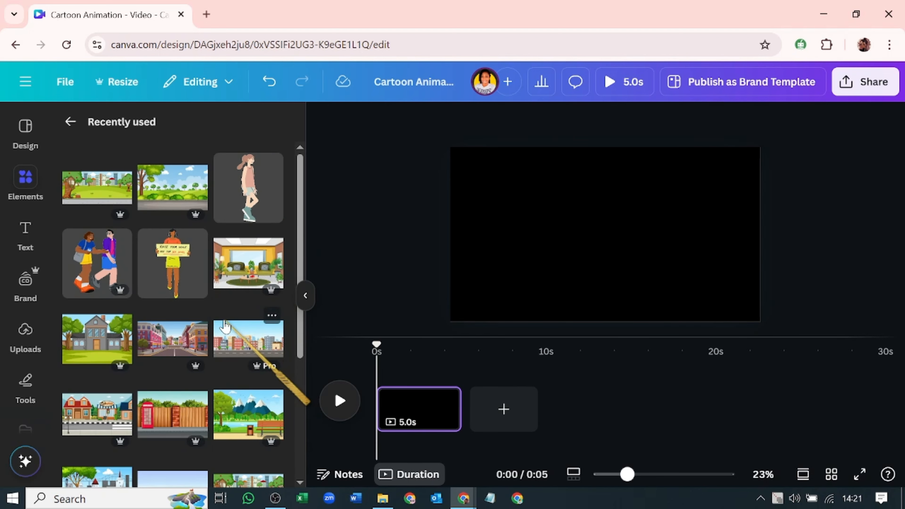
- Add the recently used city street graphic and enlarge it to cover the whole page, overhanging slightly past the page's left edge
{"action": "left_click", "coordinate": [225, 325]}
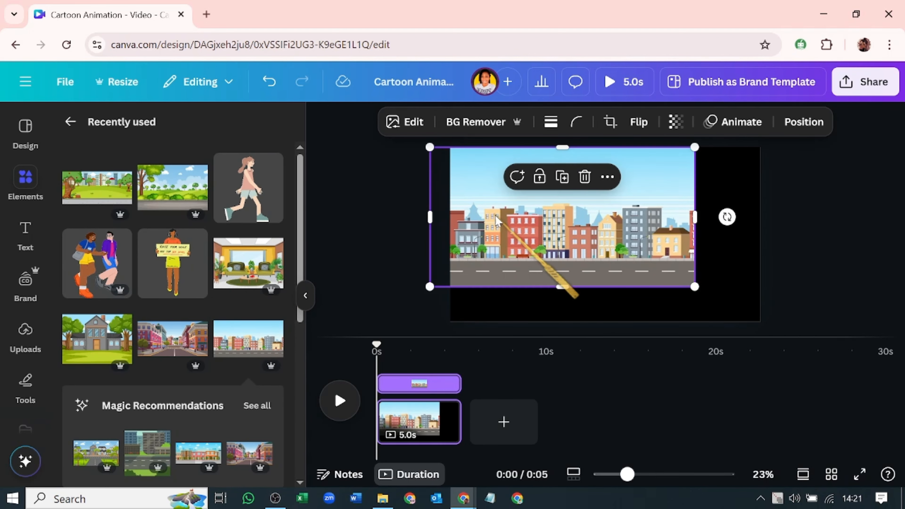
{"action": "left_click_drag", "start_coordinate": [695, 286], "coordinate": [766, 324]}
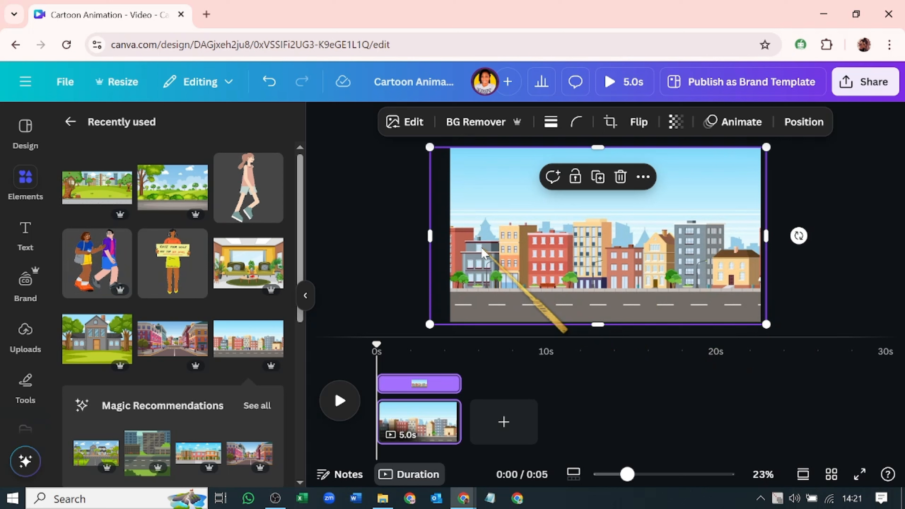
{"action": "left_click_drag", "start_coordinate": [483, 253], "coordinate": [484, 249]}
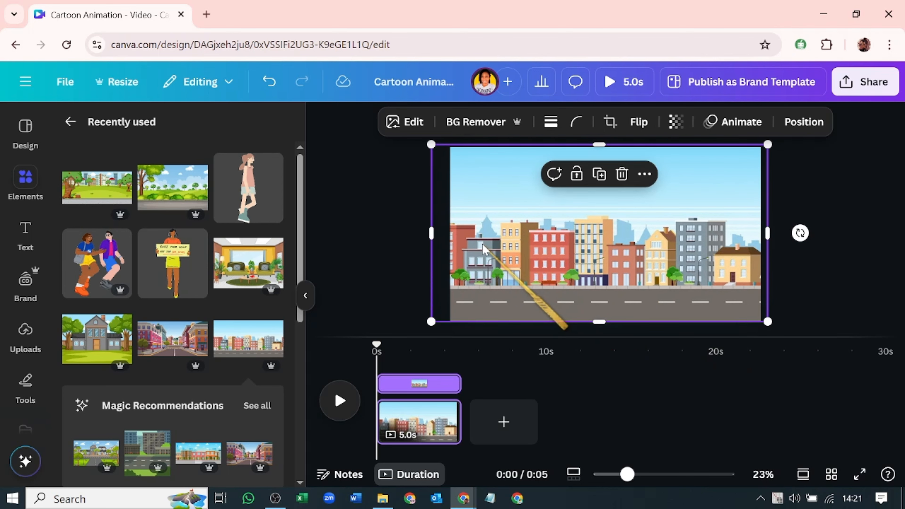
{"action": "left_click_drag", "start_coordinate": [520, 283], "coordinate": [514, 283]}
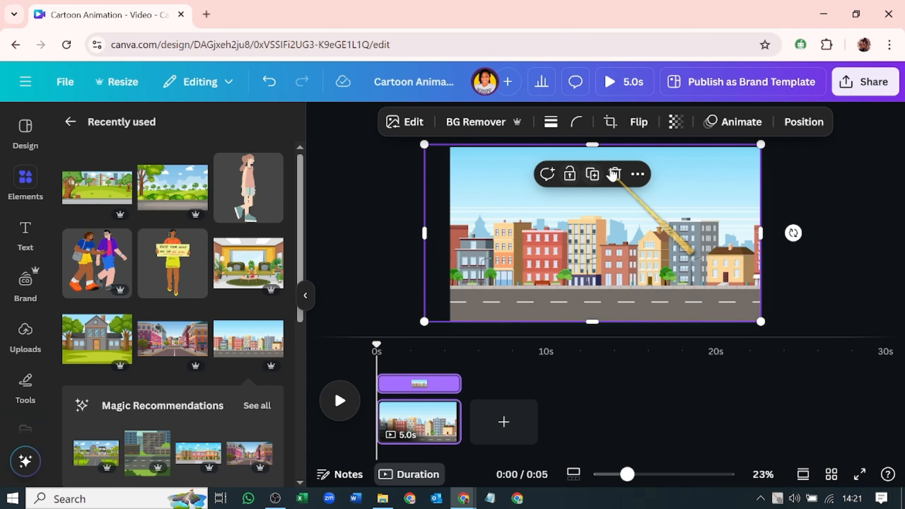
- Create a custom animation for the city background, deleting the first path and redrawing it as a short horizontal movement to the right
{"action": "left_click", "coordinate": [717, 132]}
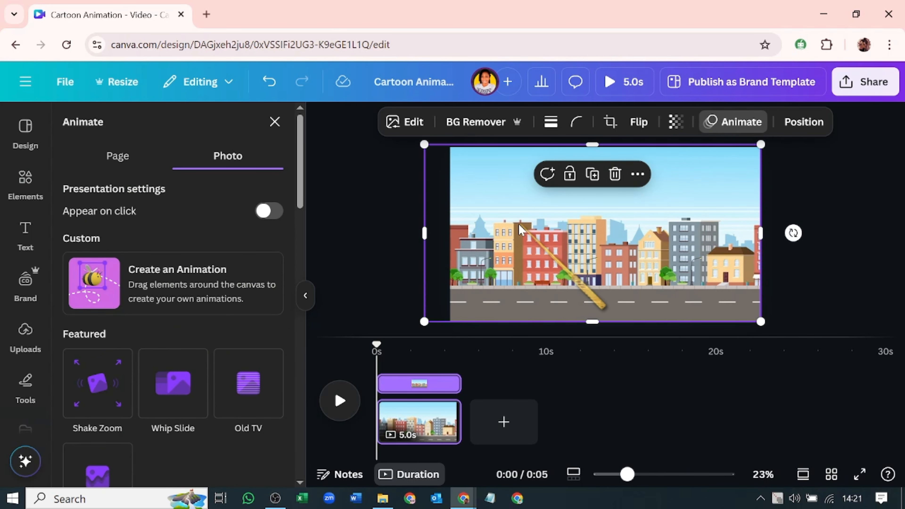
{"action": "left_click", "coordinate": [262, 301]}
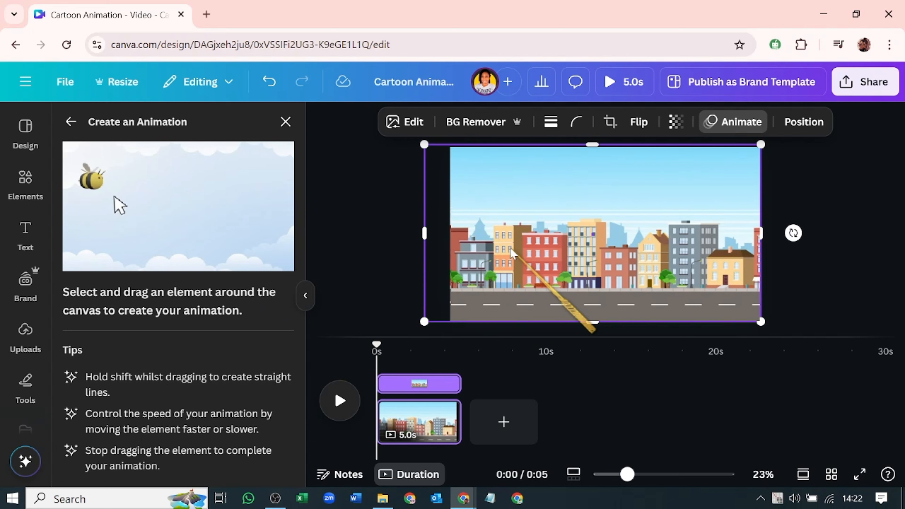
{"action": "left_click_drag", "start_coordinate": [529, 246], "coordinate": [495, 260]}
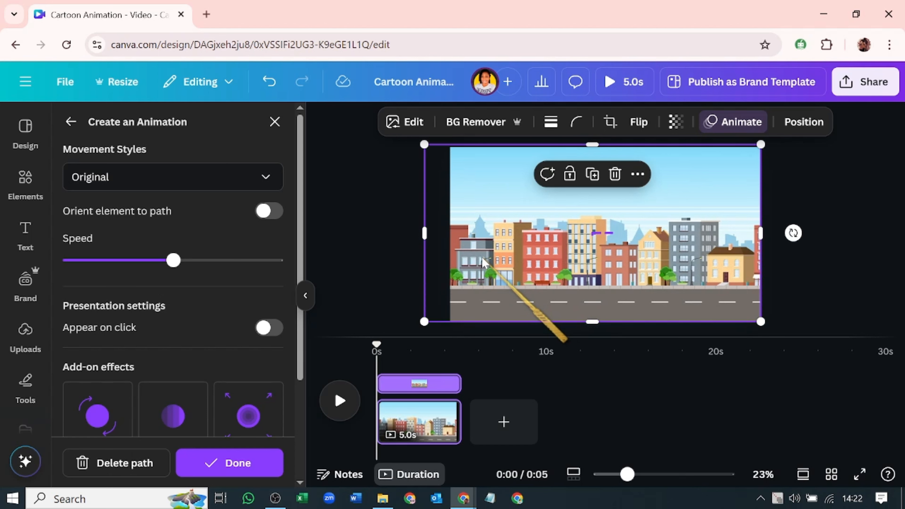
{"action": "left_click", "coordinate": [130, 463]}
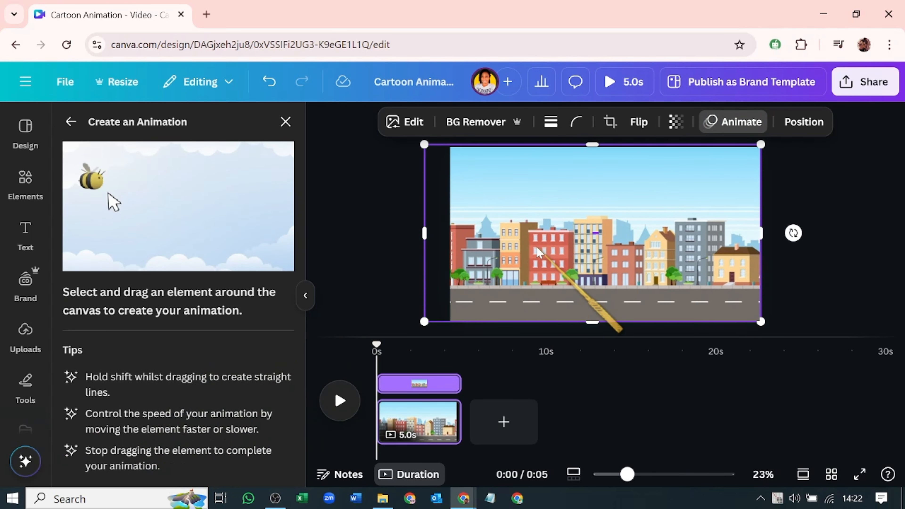
{"action": "left_click_drag", "start_coordinate": [555, 239], "coordinate": [556, 239]}
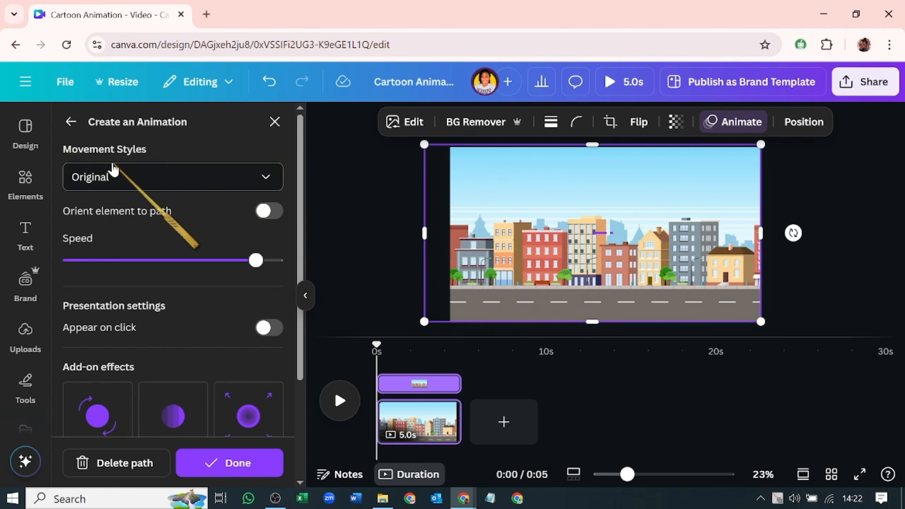
- Set the city background's movement style to Steady and reduce the animation speed to the minimum
{"action": "left_click", "coordinate": [265, 177]}
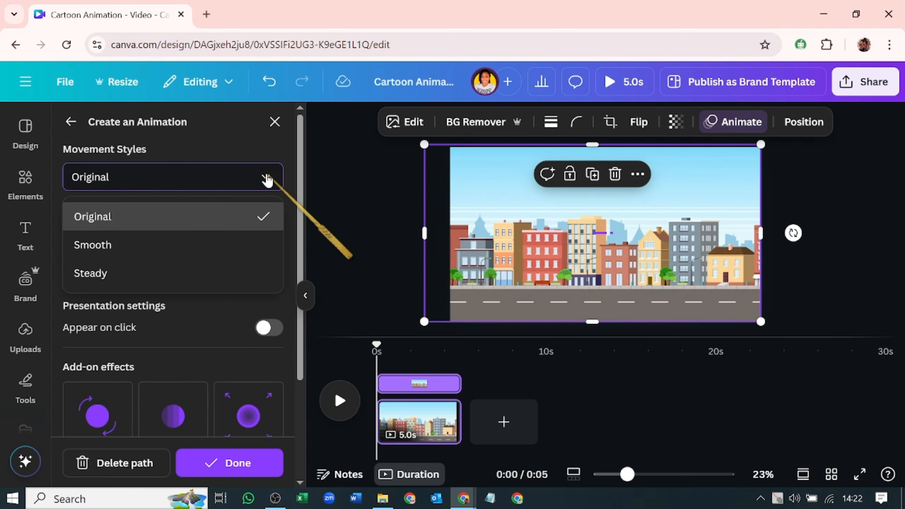
{"action": "left_click", "coordinate": [149, 274]}
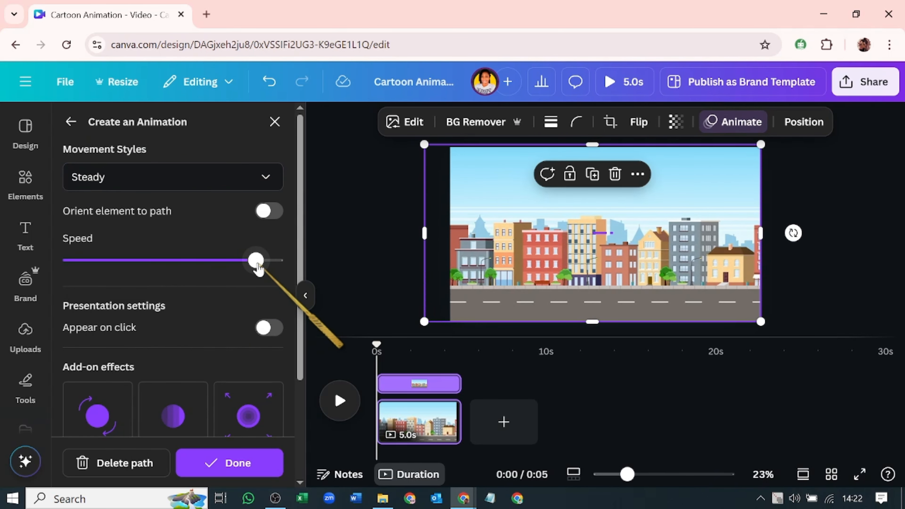
{"action": "left_click_drag", "start_coordinate": [258, 268], "coordinate": [53, 271]}
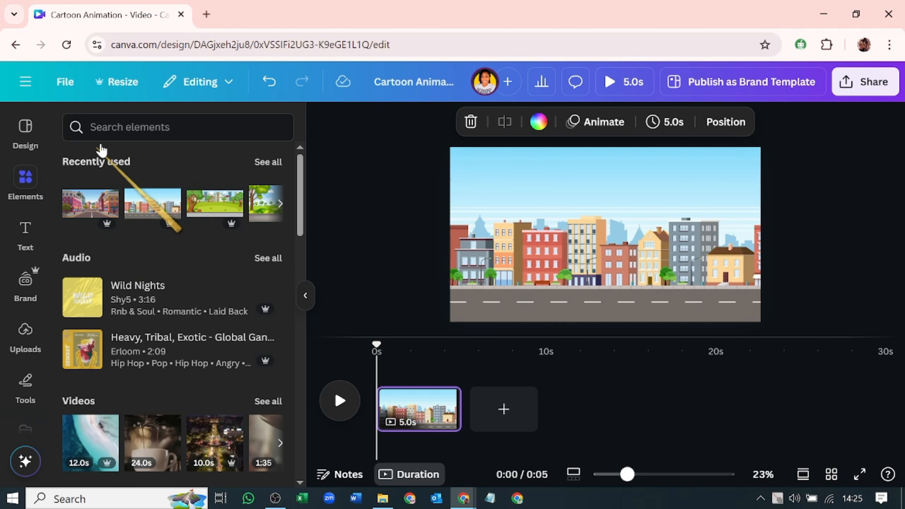
- Search the elements for "Cartoon girl walking", filter to Animated only, and show just the graphics
{"action": "left_click", "coordinate": [122, 135]}
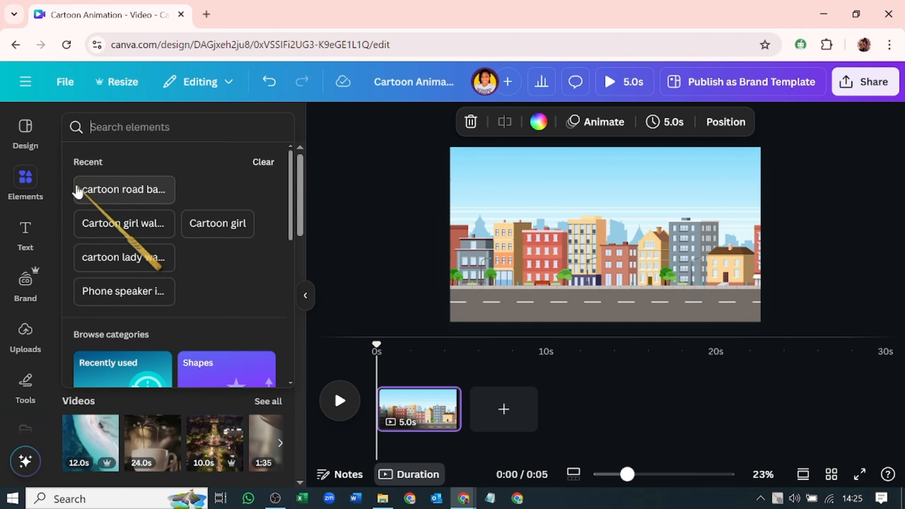
{"action": "left_click", "coordinate": [112, 225]}
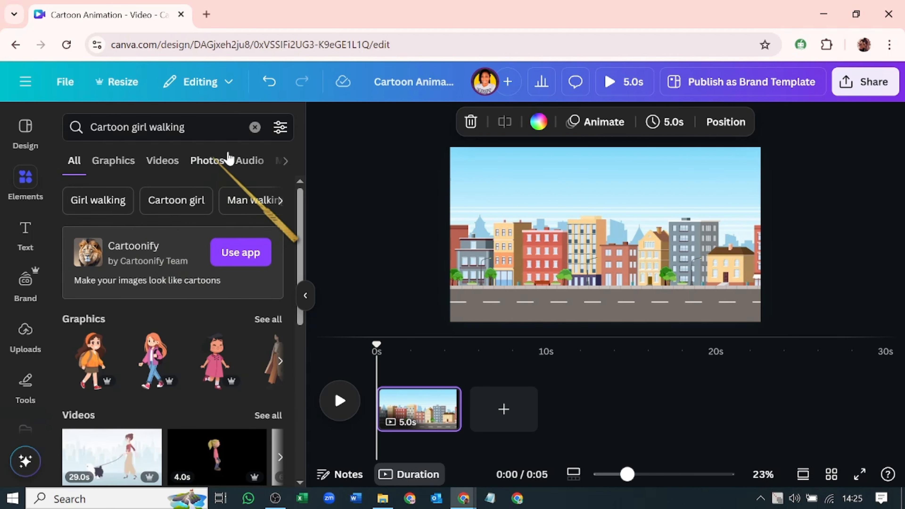
{"action": "left_click", "coordinate": [280, 128]}
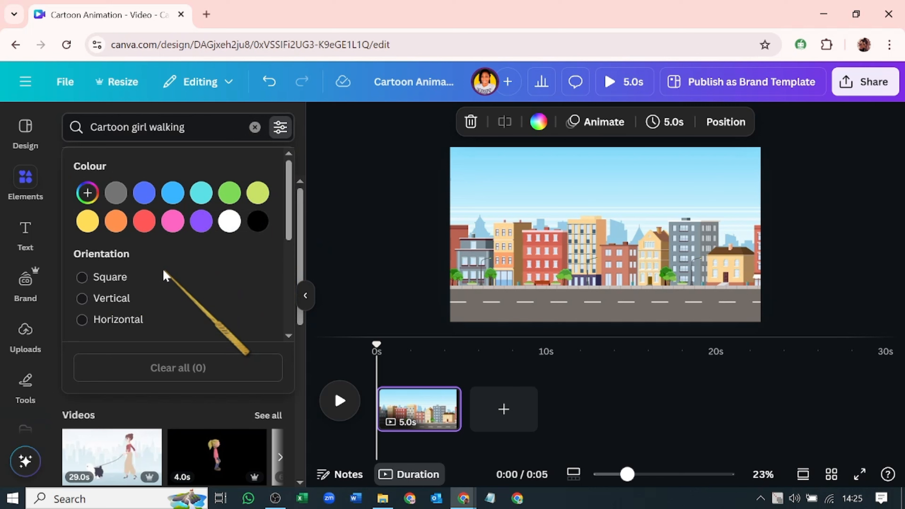
{"action": "scroll", "coordinate": [164, 276], "scroll_direction": "down", "scroll_amount": 4}
{"action": "left_click", "coordinate": [82, 253]}
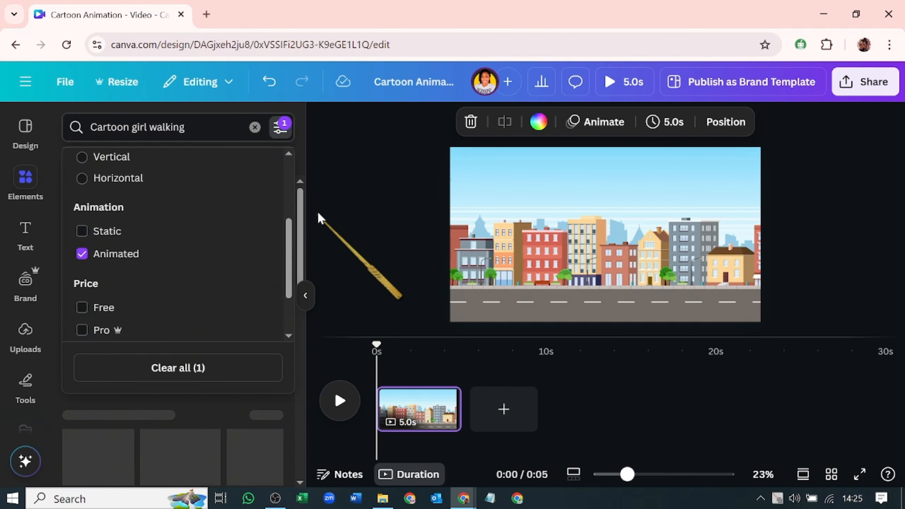
{"action": "left_click", "coordinate": [323, 216]}
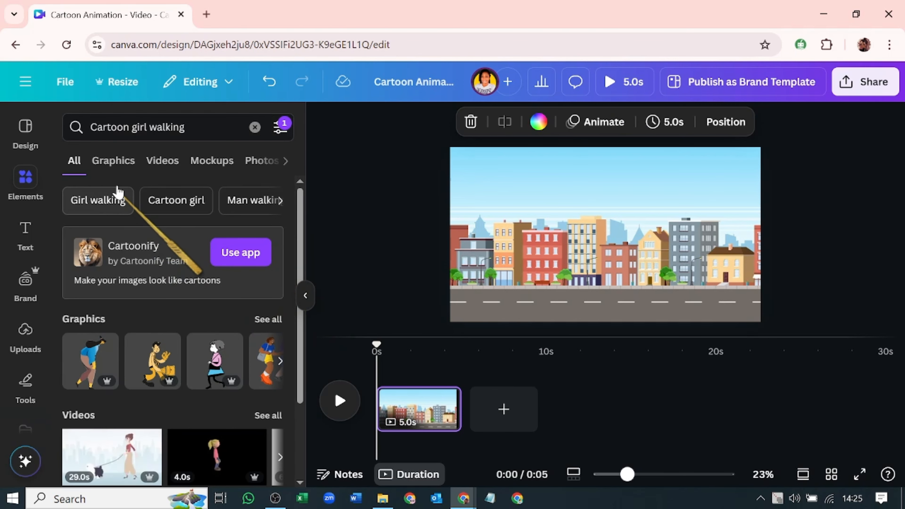
{"action": "left_click", "coordinate": [114, 161]}
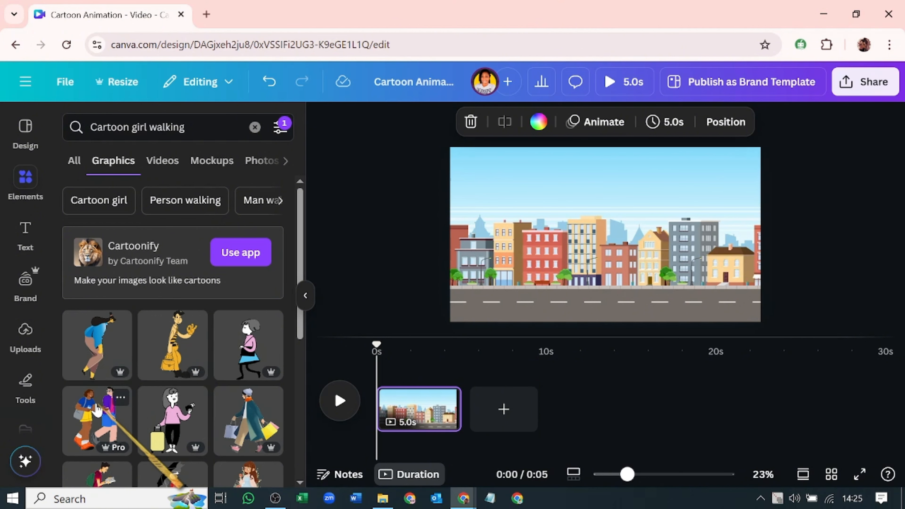
- Add the animated walking couple and place it on the left of the street, with the girl pulling a suitcase on the right
{"action": "left_click", "coordinate": [102, 404]}
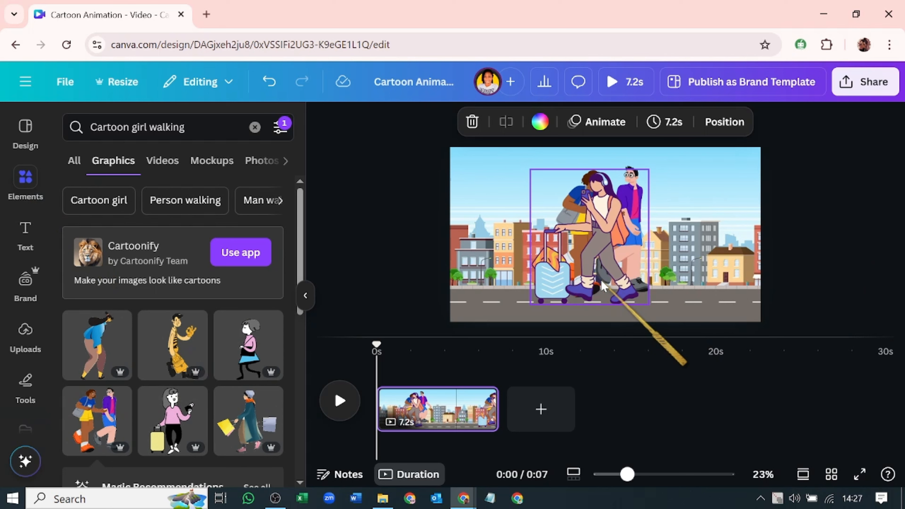
{"action": "left_click", "coordinate": [602, 300]}
{"action": "left_click_drag", "start_coordinate": [602, 300], "coordinate": [711, 275]}
{"action": "left_click_drag", "start_coordinate": [617, 281], "coordinate": [474, 276]}
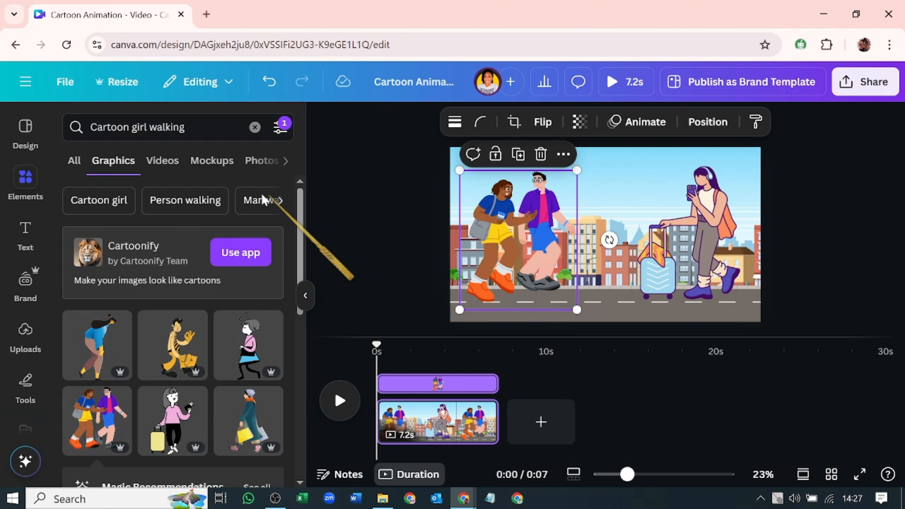
- Replace the element search with the Shape category and add a square to the page
{"action": "left_click", "coordinate": [254, 127]}
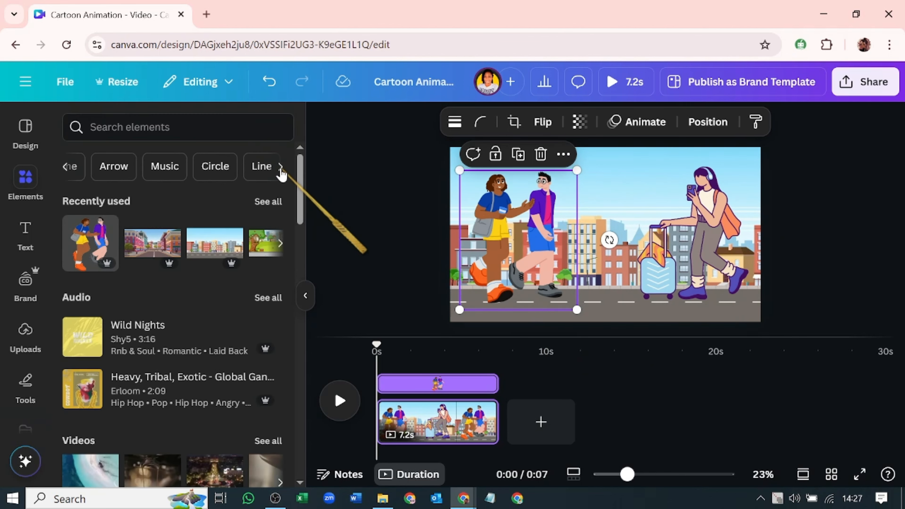
{"action": "left_click", "coordinate": [281, 167]}
{"action": "left_click", "coordinate": [234, 167]}
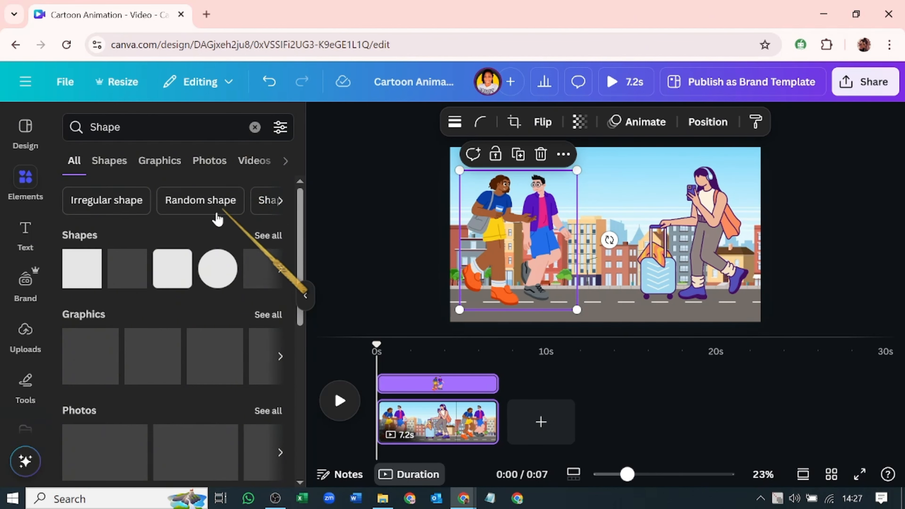
{"action": "left_click", "coordinate": [94, 279]}
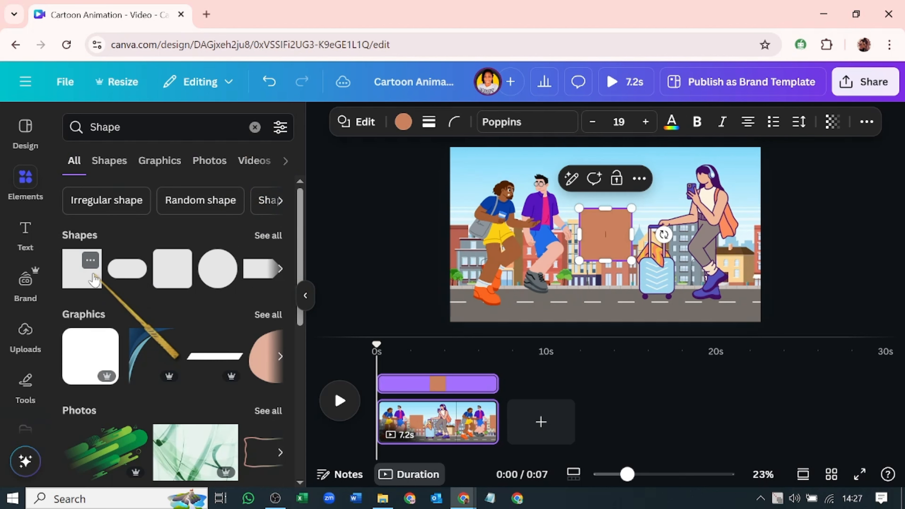
- Remove the square's fill colour, place it over the walking couple's left edge, and place a duplicate over their right edge
{"action": "left_click", "coordinate": [404, 123]}
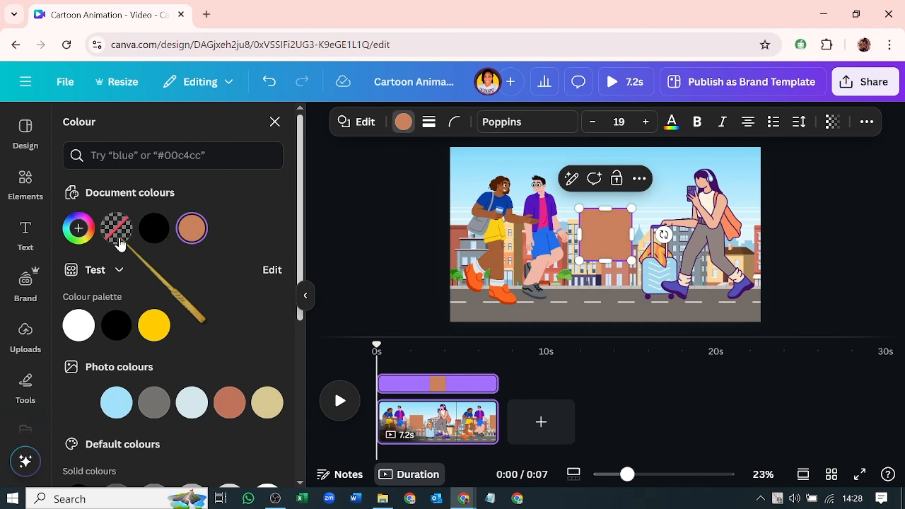
{"action": "left_click", "coordinate": [117, 229]}
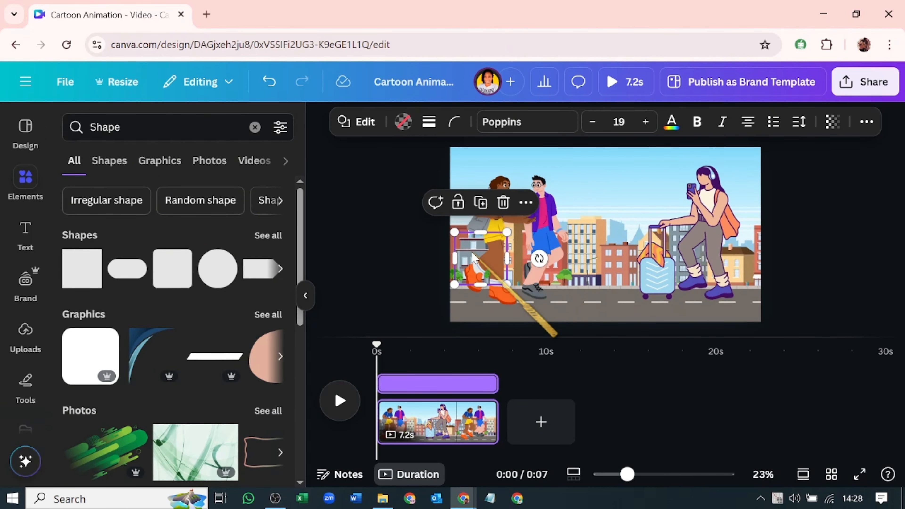
{"action": "left_click_drag", "start_coordinate": [471, 256], "coordinate": [451, 251]}
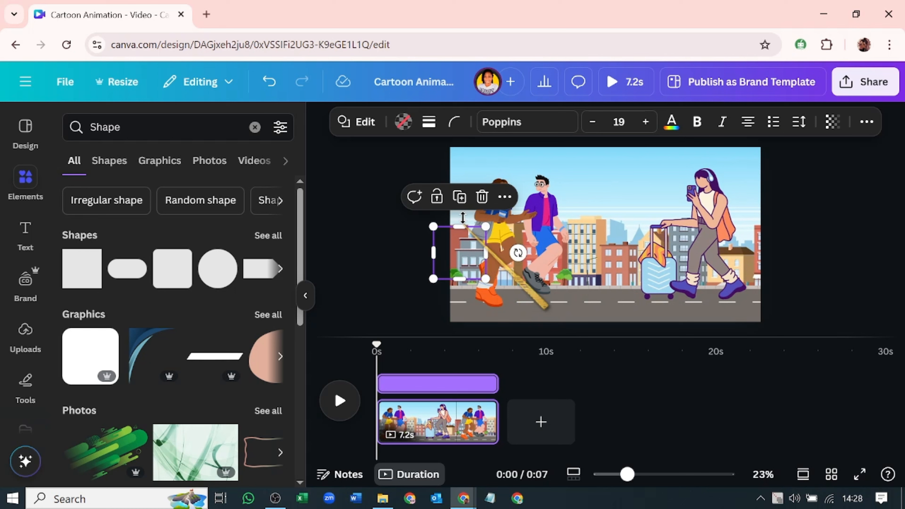
{"action": "left_click", "coordinate": [460, 197]}
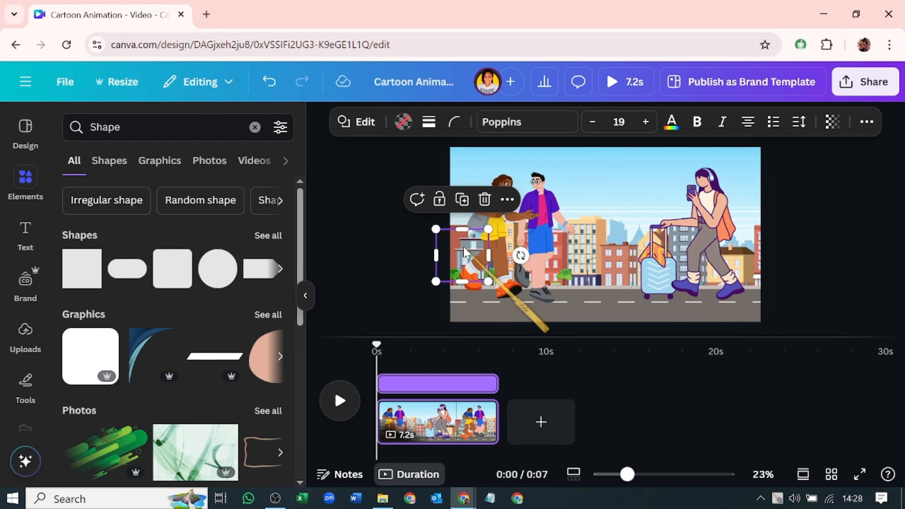
{"action": "left_click_drag", "start_coordinate": [463, 249], "coordinate": [596, 245]}
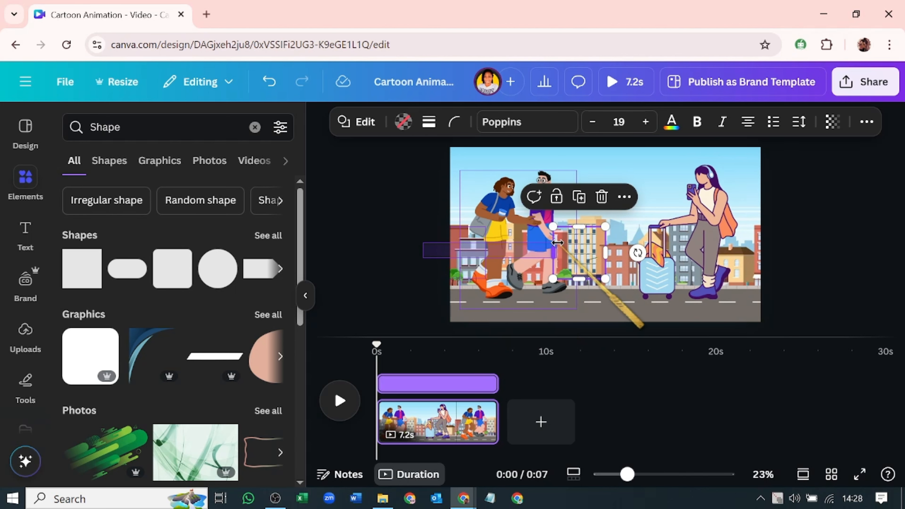
- Group the walking couple with the two transparent squares and move the group off the page's left side, leaving a narrow overlap
{"action": "left_click", "coordinate": [449, 251], "text": "shift"}
{"action": "left_click", "coordinate": [479, 210], "text": "shift"}
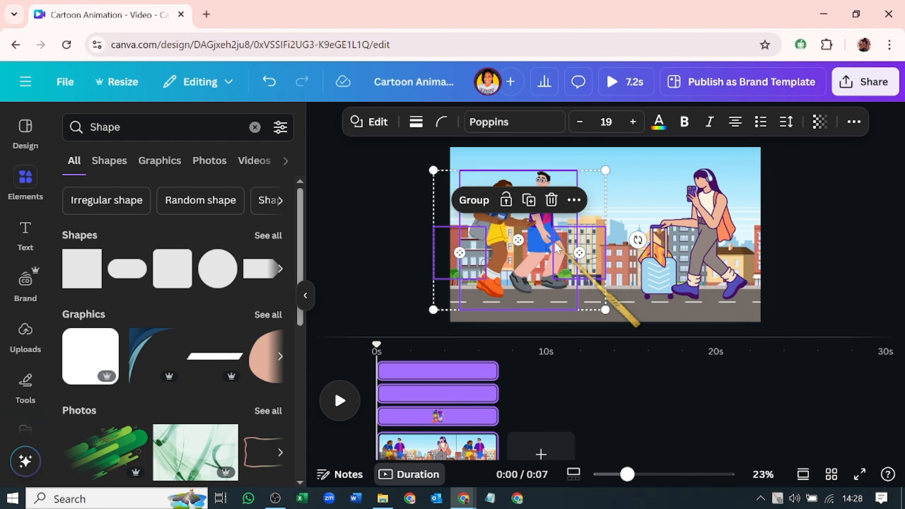
{"action": "left_click", "coordinate": [474, 202]}
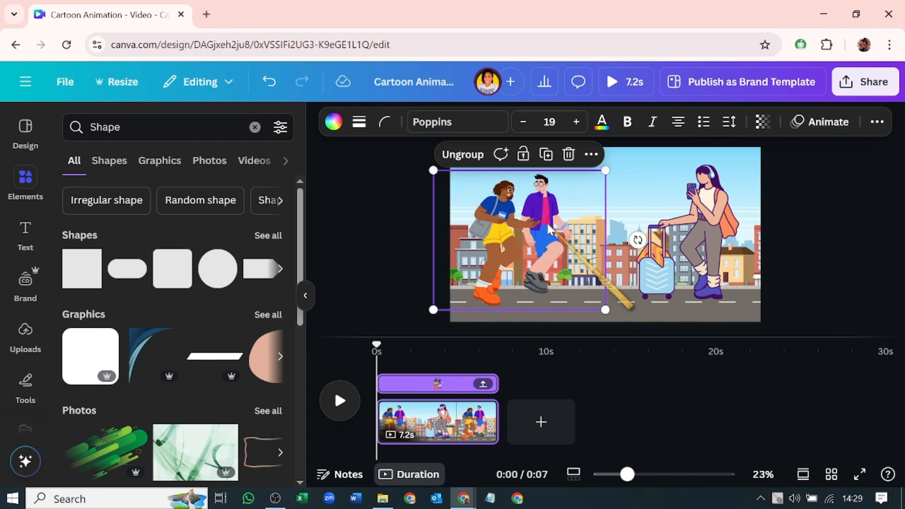
{"action": "left_click_drag", "start_coordinate": [548, 225], "coordinate": [430, 226]}
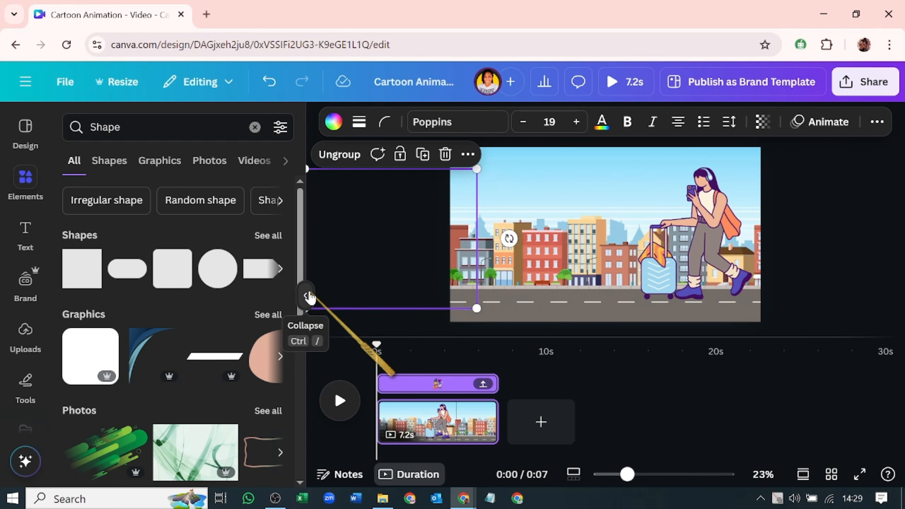
{"action": "left_click", "coordinate": [305, 296]}
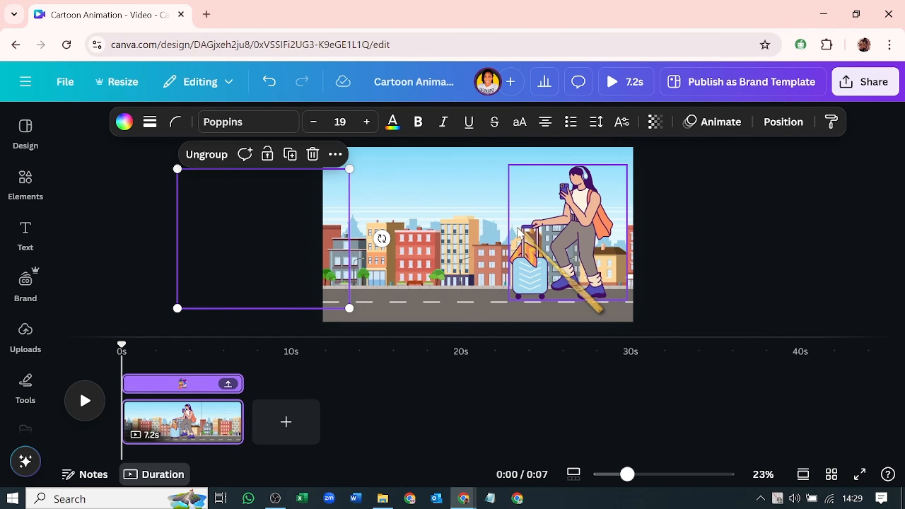
- Place a transparent square at the suitcase girl's left edge and a duplicate of it at her right edge
{"action": "left_click", "coordinate": [478, 244]}
{"action": "left_click_drag", "start_coordinate": [480, 245], "coordinate": [508, 248]}
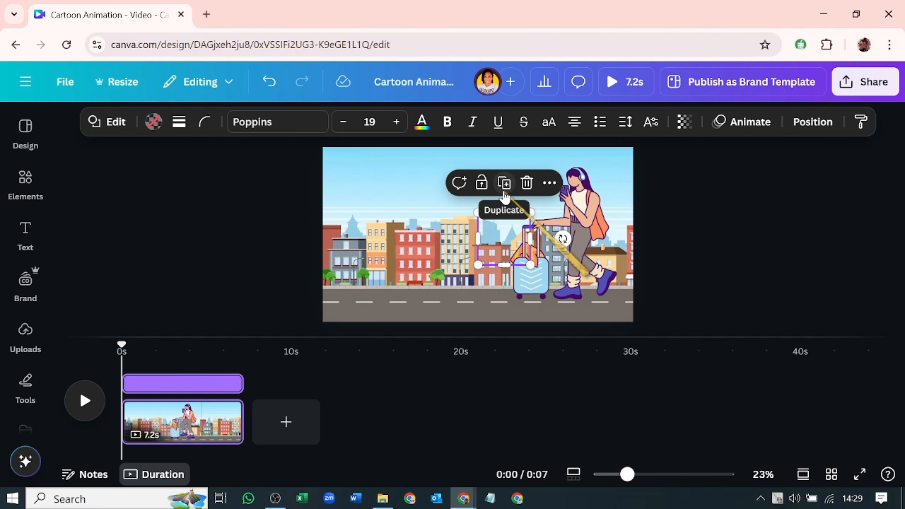
{"action": "left_click", "coordinate": [504, 183]}
{"action": "left_click_drag", "start_coordinate": [513, 243], "coordinate": [481, 253]}
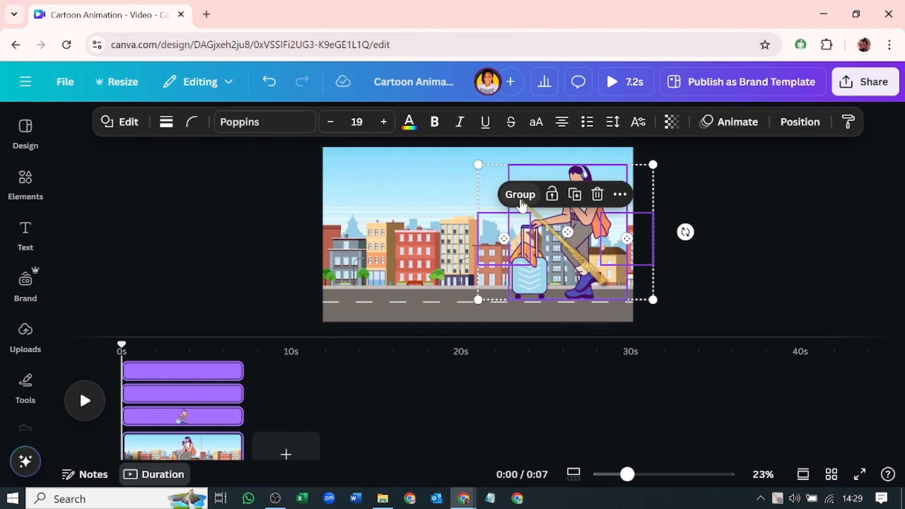
- Group the suitcase girl with her two transparent squares and move the group off the page's right side, leaving a narrow overlap
{"action": "left_click", "coordinate": [520, 199]}
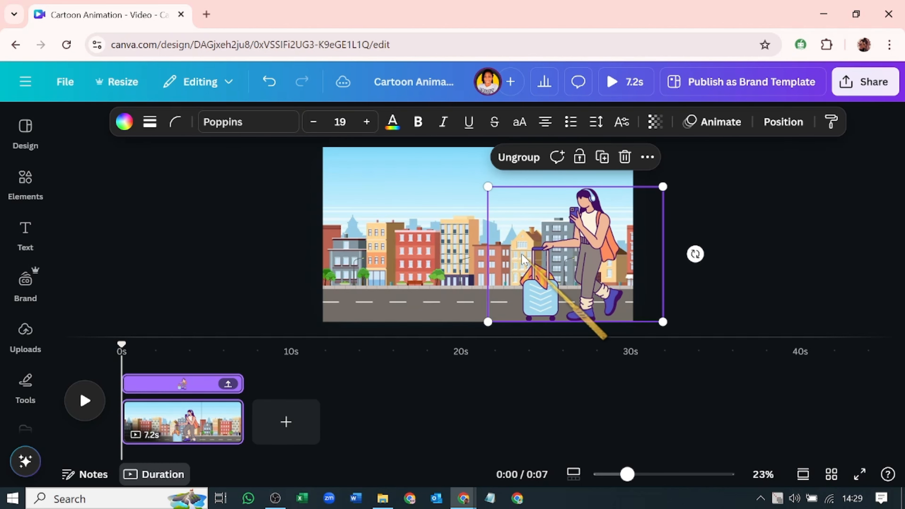
{"action": "left_click_drag", "start_coordinate": [521, 253], "coordinate": [638, 256]}
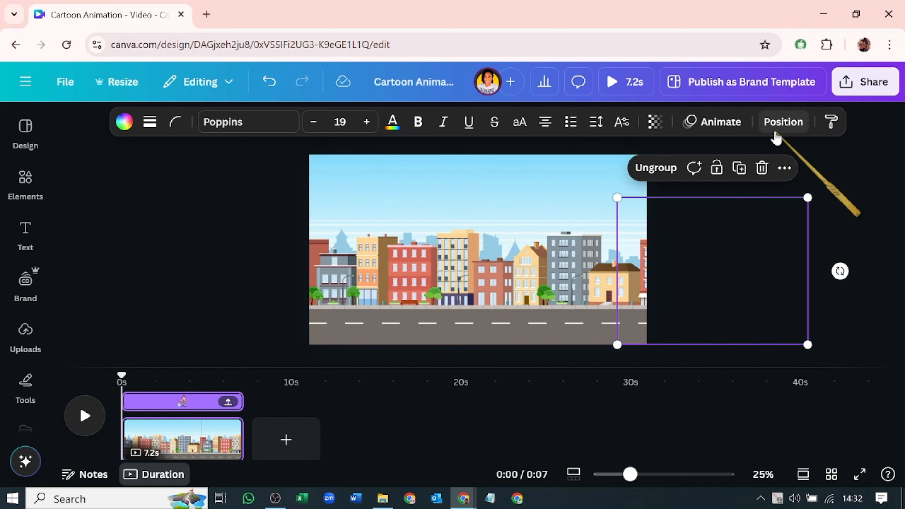
- Open the page's list of layers
{"action": "left_click", "coordinate": [783, 122]}
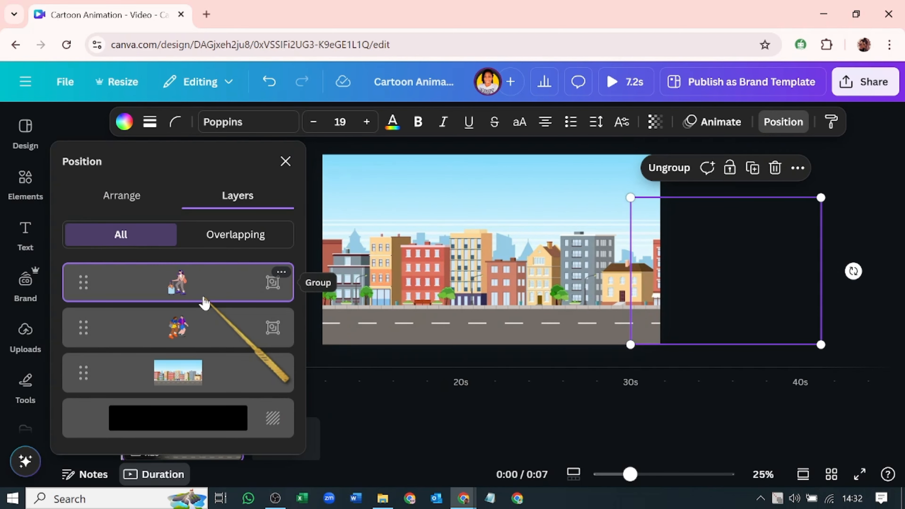